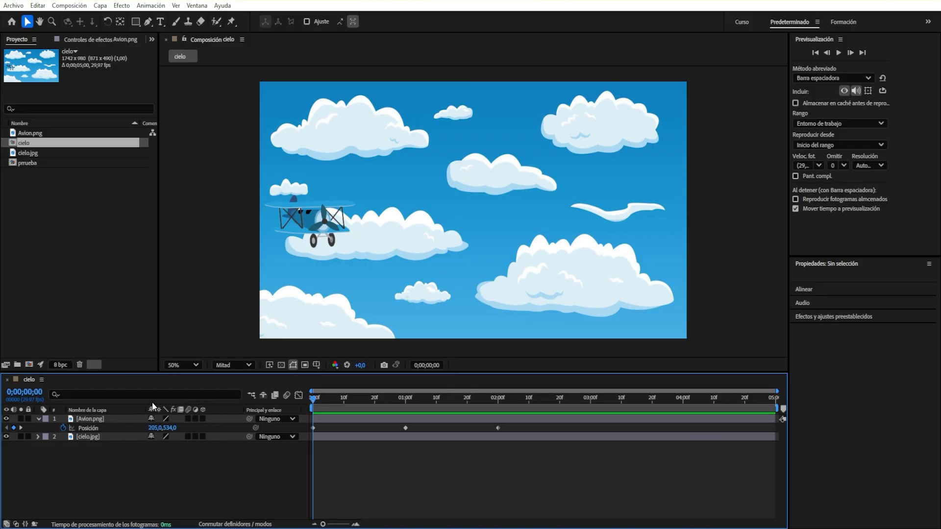
# Switch the timeline columns between layer switches and modes, and undo the last edit
pyautogui.press('F4')
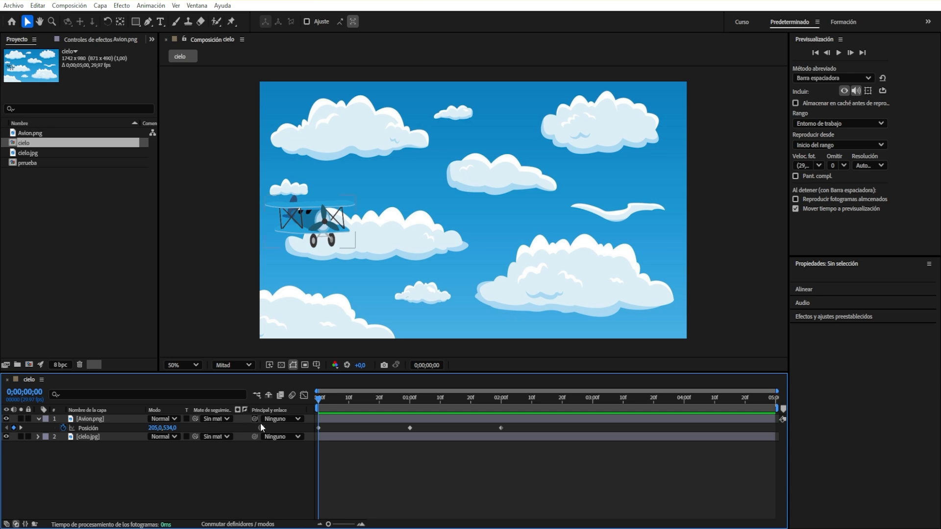
pyautogui.press('F4')
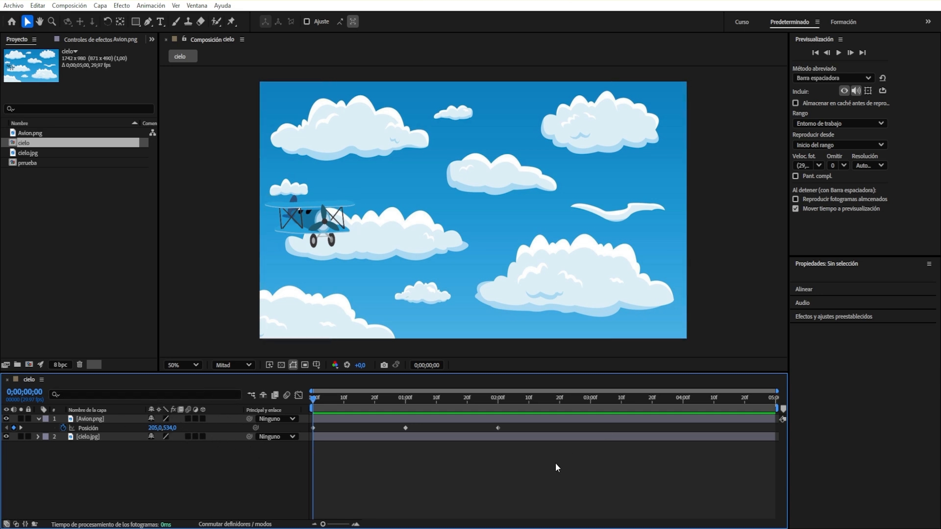
pyautogui.hotkey('ctrl', 'z')
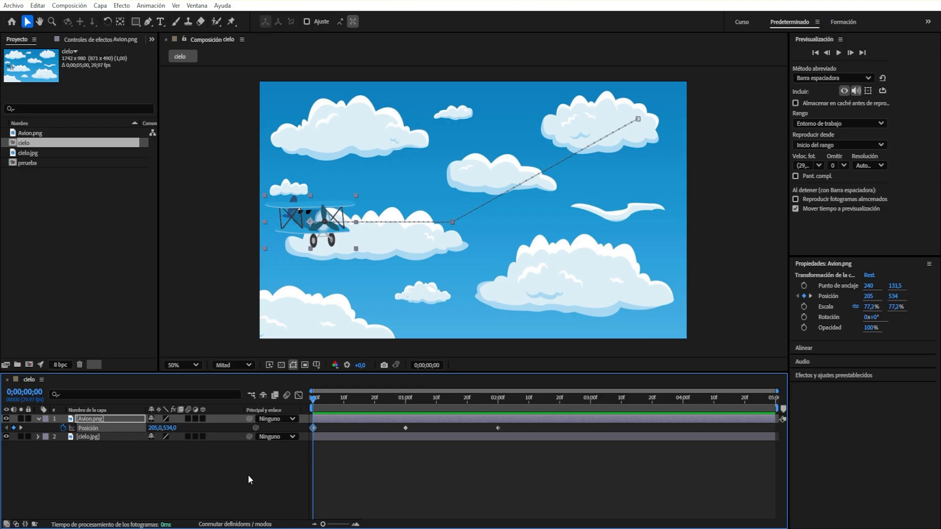
# Toggle Avion.png as a 3D layer, leaving it enabled, and turn on motion blur for the cielo.jpg layer
pyautogui.click(202, 419)
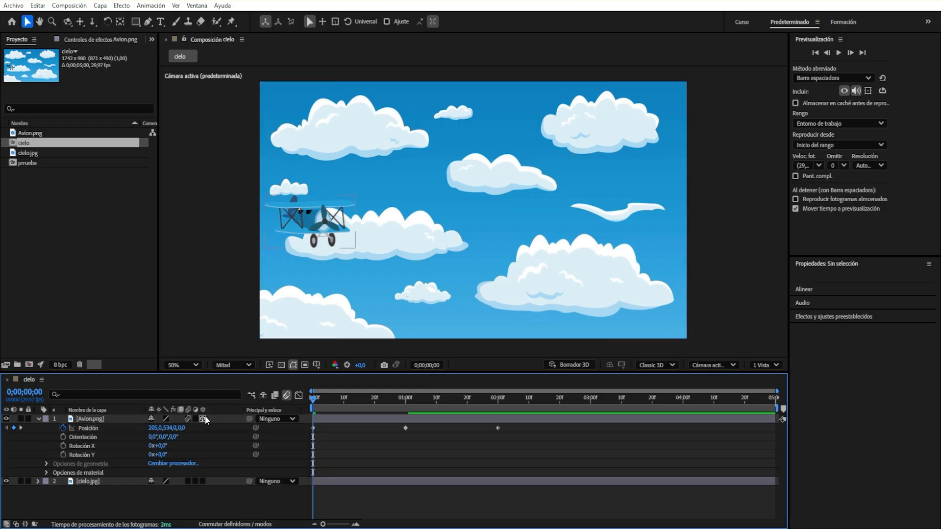
pyautogui.click(203, 419)
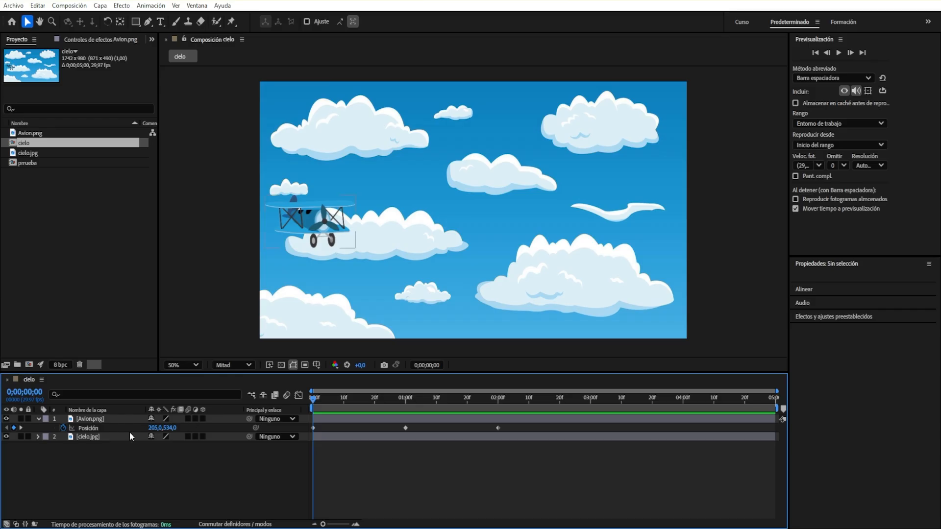
pyautogui.click(203, 419)
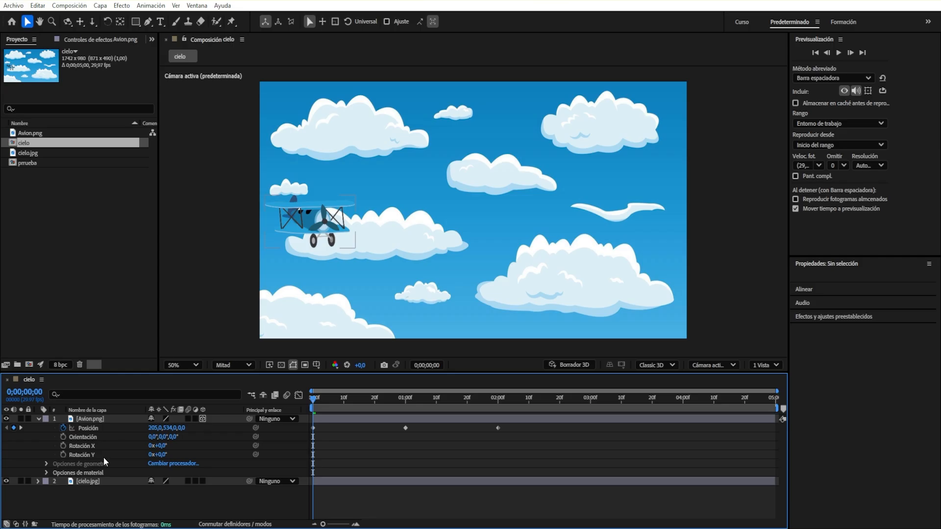
pyautogui.click(187, 481)
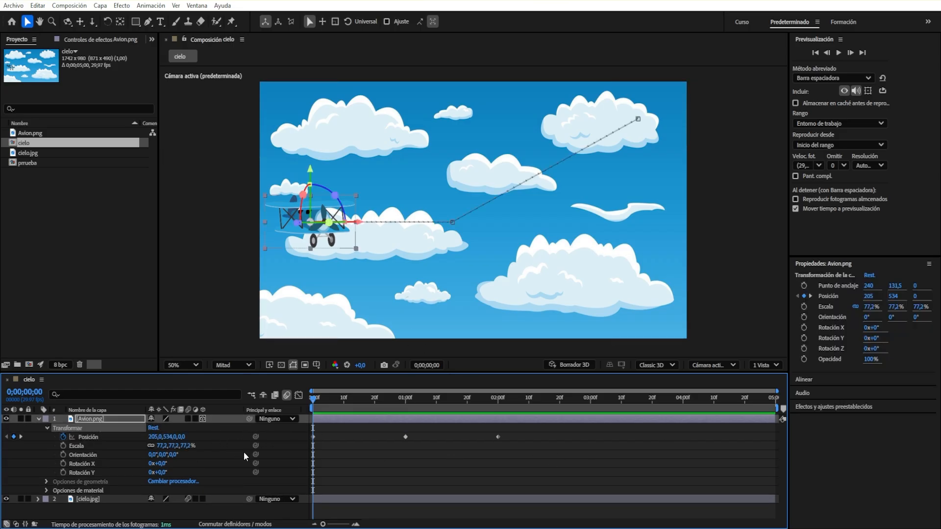
# Move the Avion.png plane along its X, Y and Z axes to about 701, 500, -917.9 at the start of the composition
pyautogui.click(518, 272)
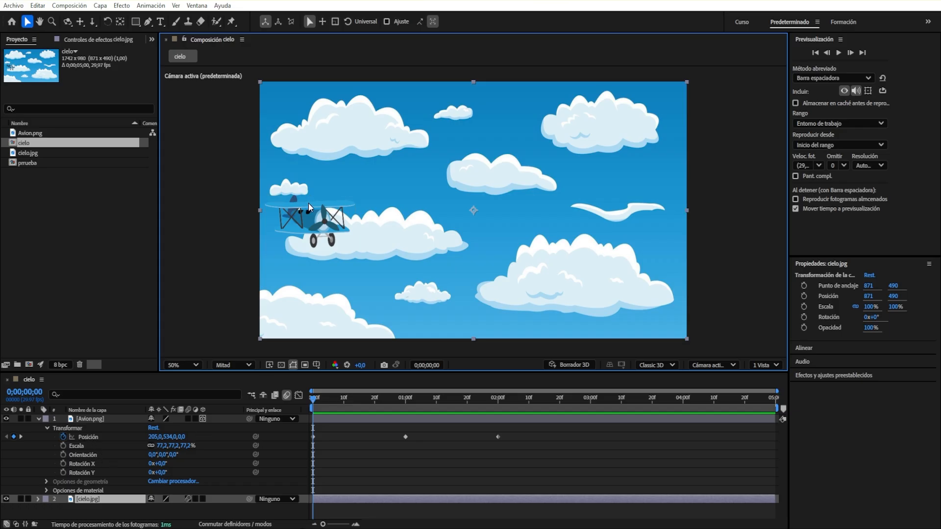
pyautogui.click(83, 430)
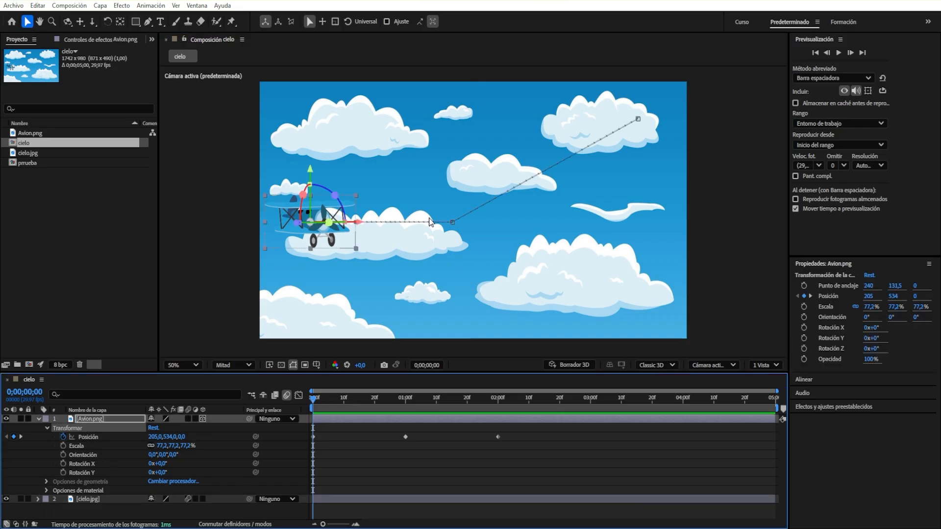
pyautogui.moveTo(361, 228); pyautogui.dragTo(478, 243)
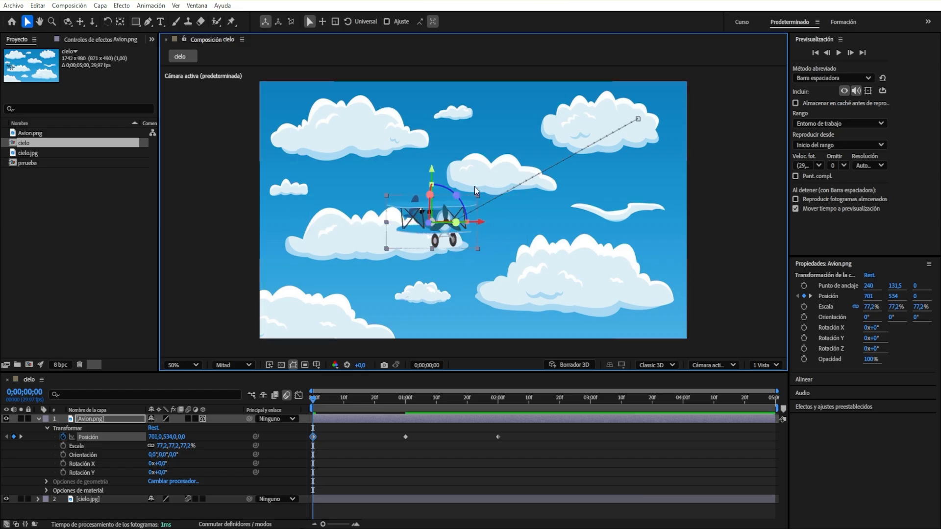
pyautogui.moveTo(431, 167); pyautogui.dragTo(429, 138)
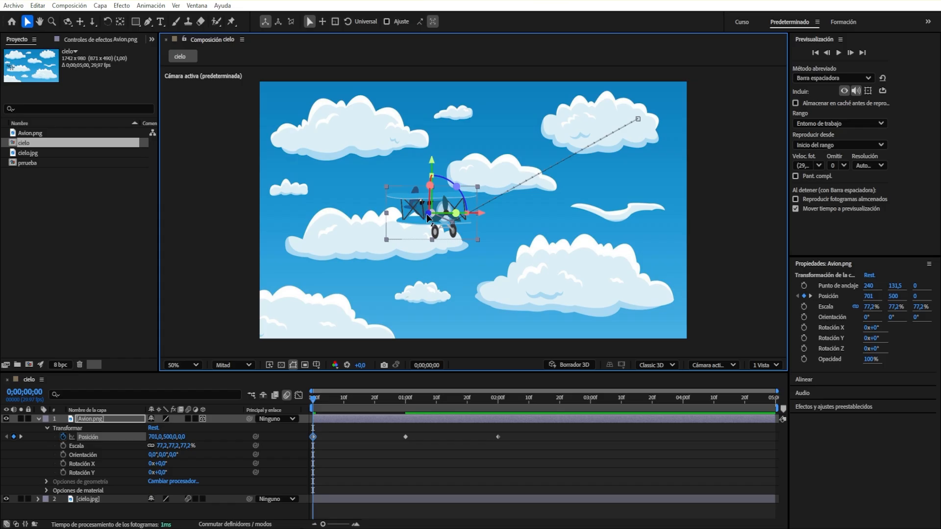
pyautogui.moveTo(428, 217); pyautogui.dragTo(402, 304)
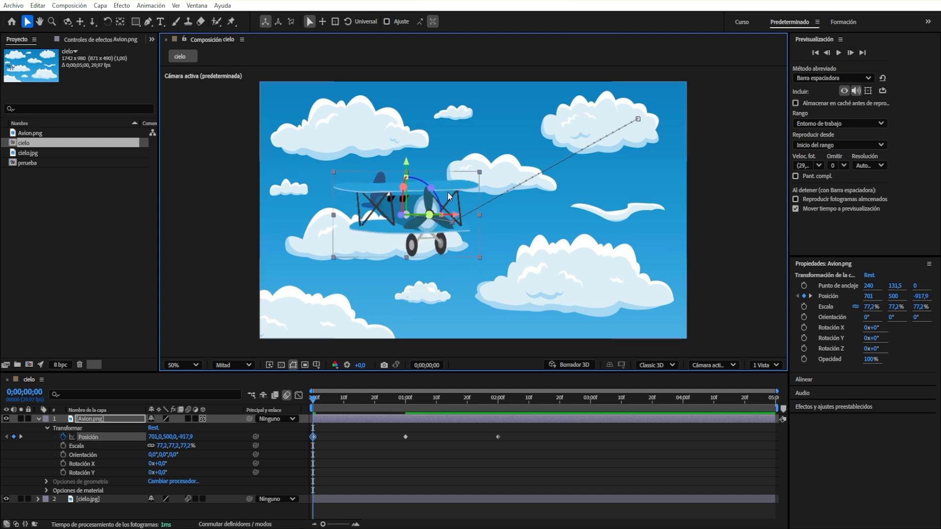
# Rotate the Avion.png layer to -15° and turn off its 3D option
pyautogui.click(75, 428)
pyautogui.press('r')
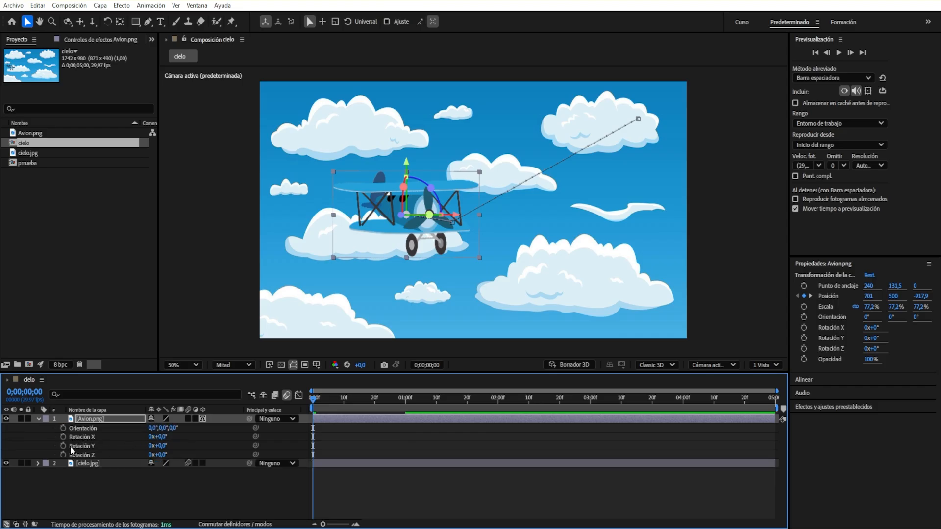
pyautogui.moveTo(166, 434)
pyautogui.mouseDown()
pyautogui.moveTo(157, 447)
pyautogui.moveTo(184, 450)
pyautogui.moveTo(173, 452)
pyautogui.moveTo(204, 422)
pyautogui.moveTo(172, 429)
pyautogui.moveTo(337, 445)
pyautogui.moveTo(152, 427)
pyautogui.mouseUp()
pyautogui.click(203, 419)
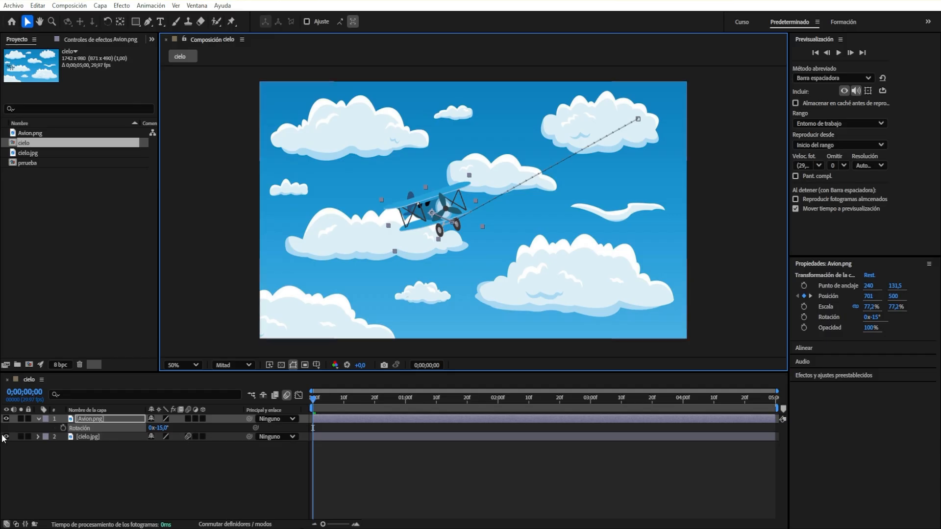
# Turn off motion blur on the cielo.jpg layer, enable it on Avion.png and preview the animation
pyautogui.click(128, 435)
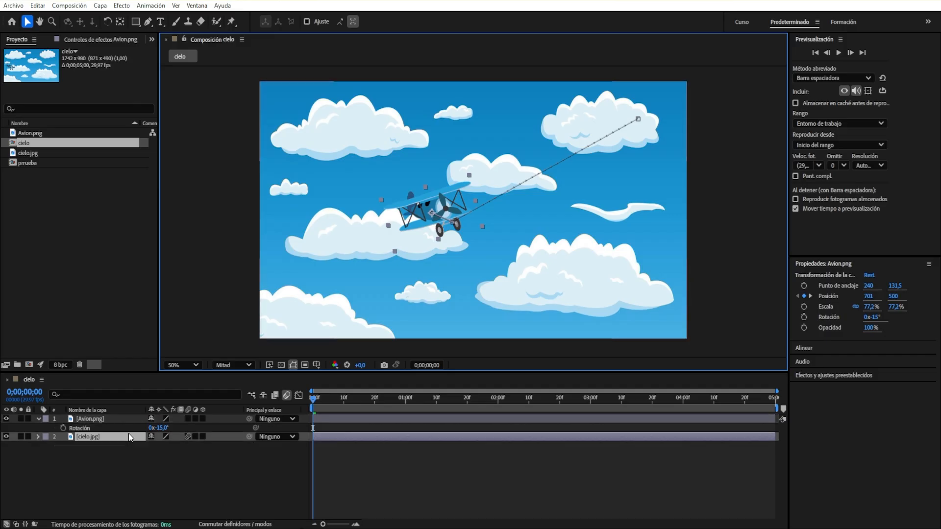
pyautogui.click(190, 436)
pyautogui.click(225, 416)
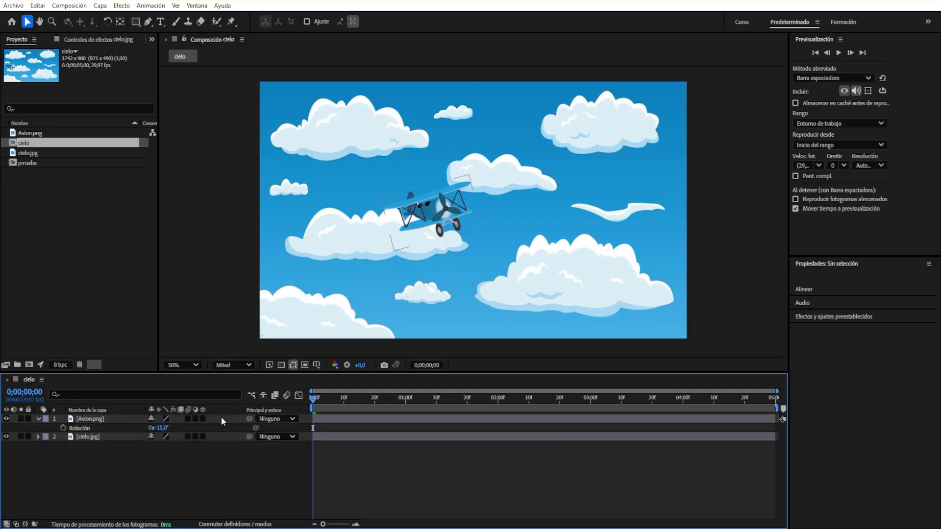
pyautogui.click(188, 419)
pyautogui.press('space')
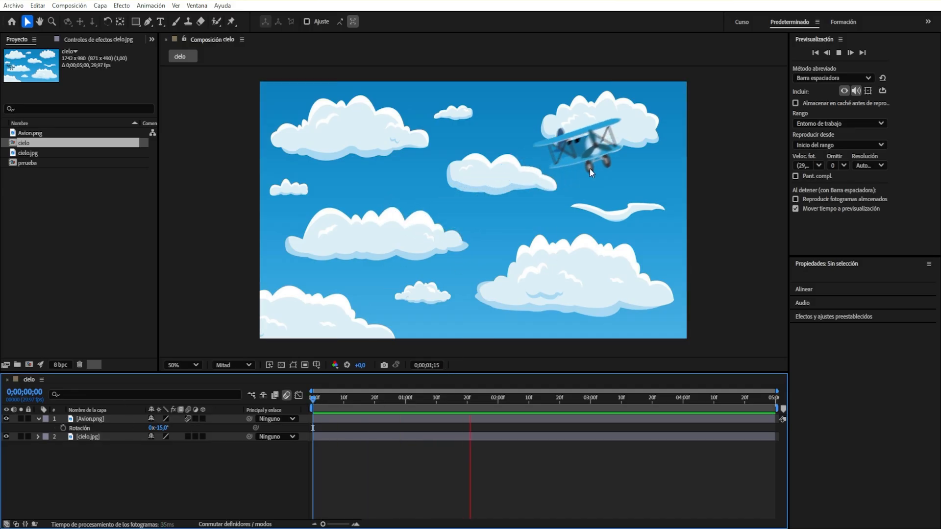
pyautogui.press('space')
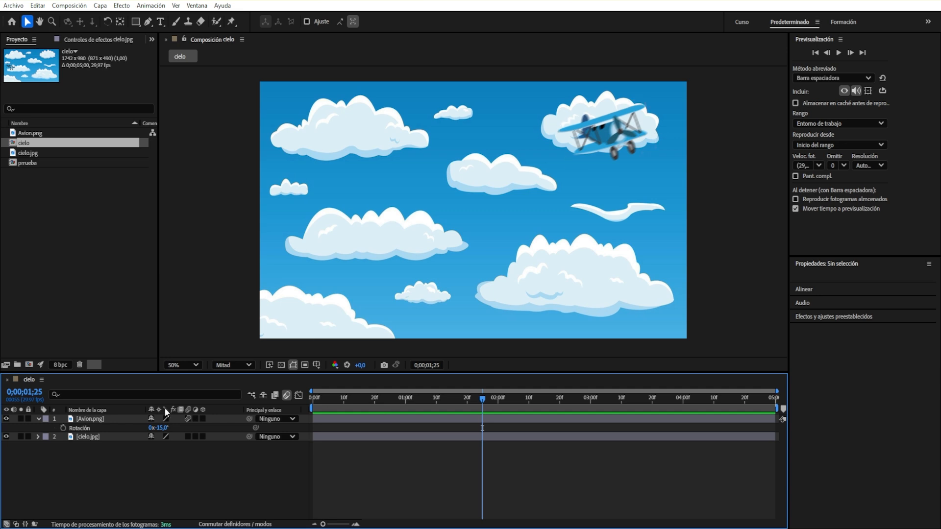
# Compare Avion.png with its motion blur off and on, then return the playhead to 0;00;00;00
pyautogui.click(187, 420)
pyautogui.click(188, 419)
pyautogui.press('space')
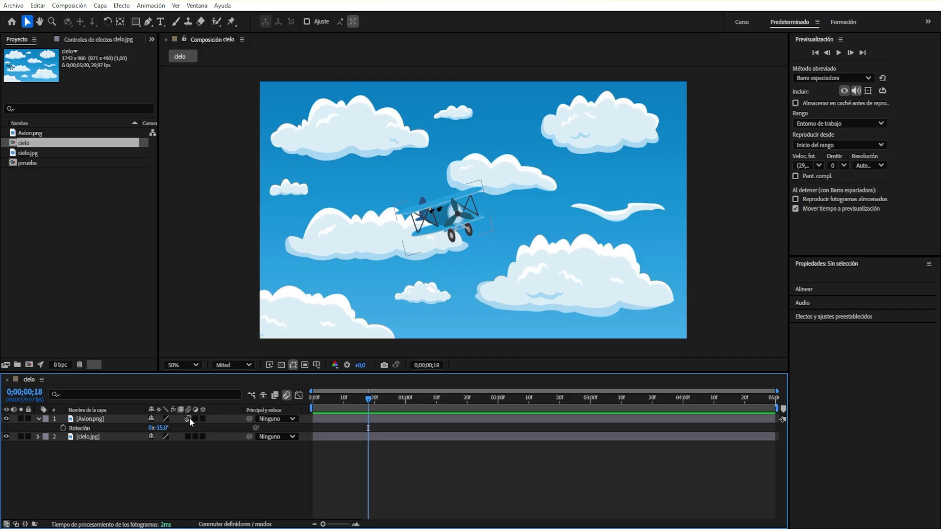
pyautogui.moveTo(369, 397); pyautogui.dragTo(267, 394)
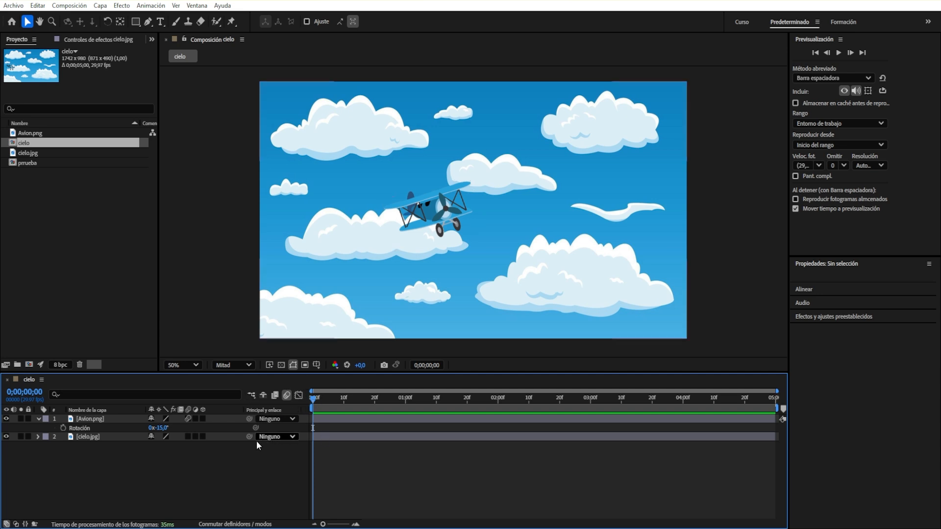
# Show and hide the layer modes columns, and toggle the timeline repeatedly between modes and switches
pyautogui.click(17, 524)
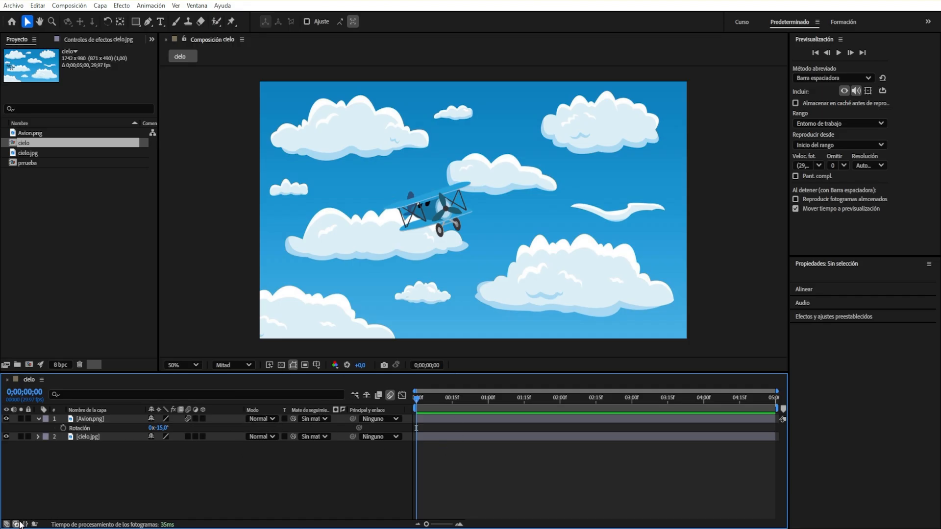
pyautogui.click(19, 524)
pyautogui.press('F4')
pyautogui.press('F4')
pyautogui.press('F4')
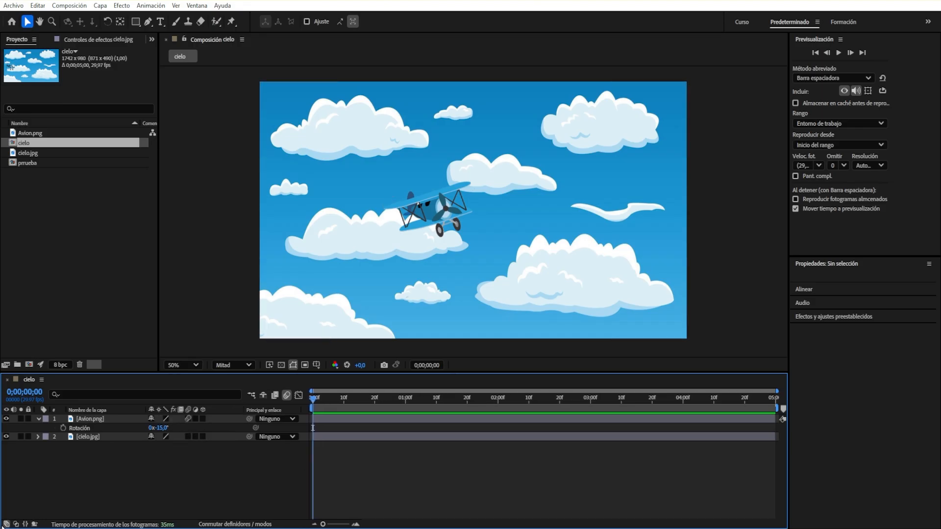
pyautogui.press('F4')
pyautogui.press('F4')
pyautogui.press('F4')
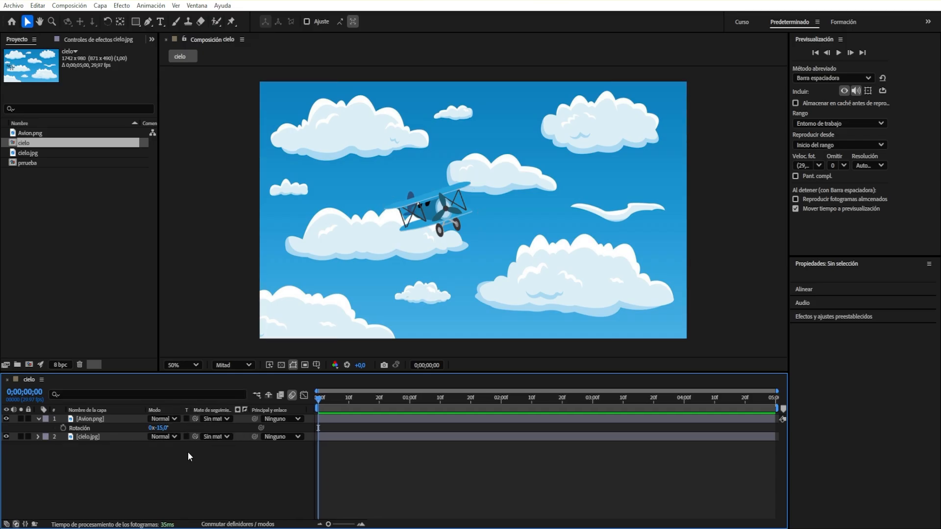
pyautogui.press('F4')
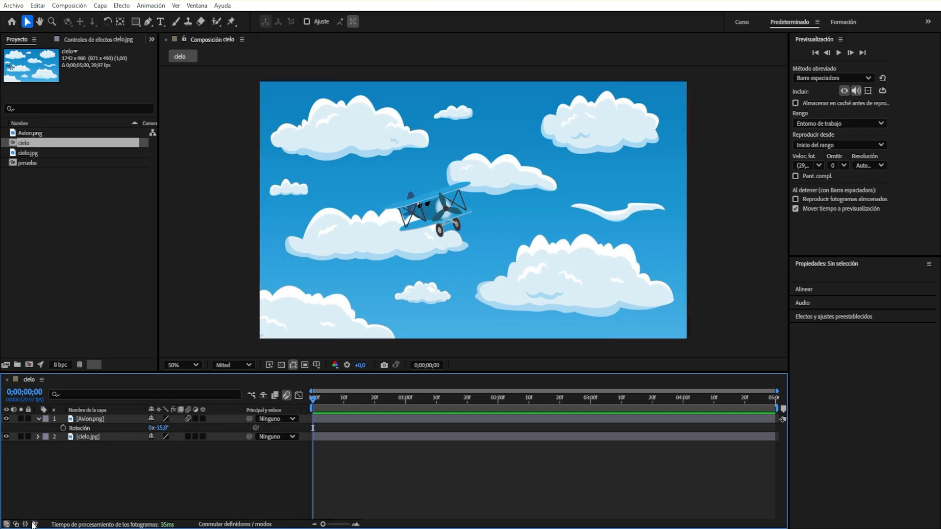
pyautogui.press('F4')
pyautogui.press('F4')
# Display the in, out, duration and stretch columns, and trim the Avion.png layer's out point to 0;00;03;00
pyautogui.click(34, 524)
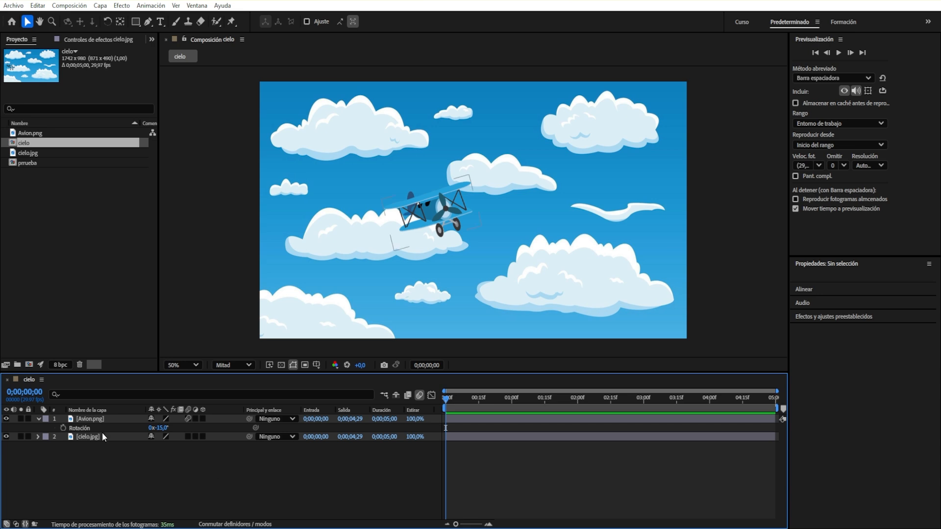
pyautogui.click(285, 421)
pyautogui.moveTo(449, 398); pyautogui.dragTo(581, 403)
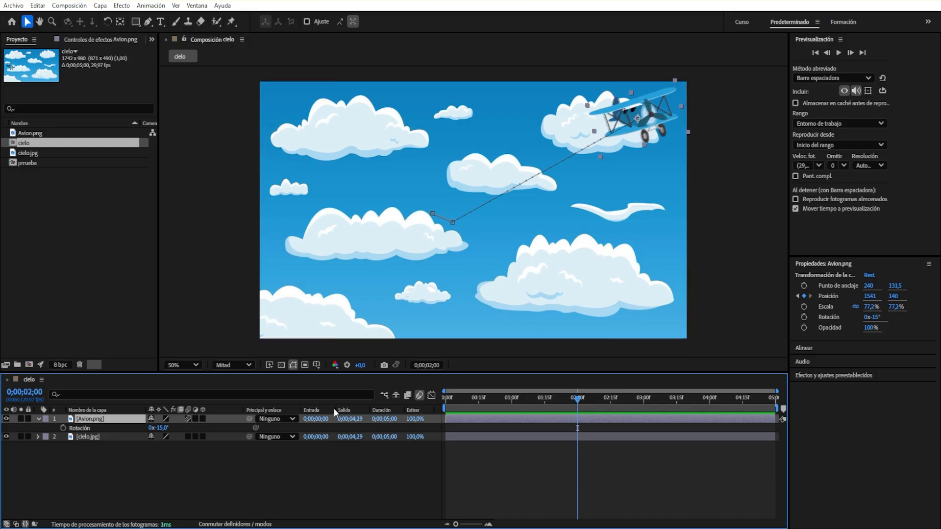
pyautogui.moveTo(775, 418); pyautogui.dragTo(641, 407)
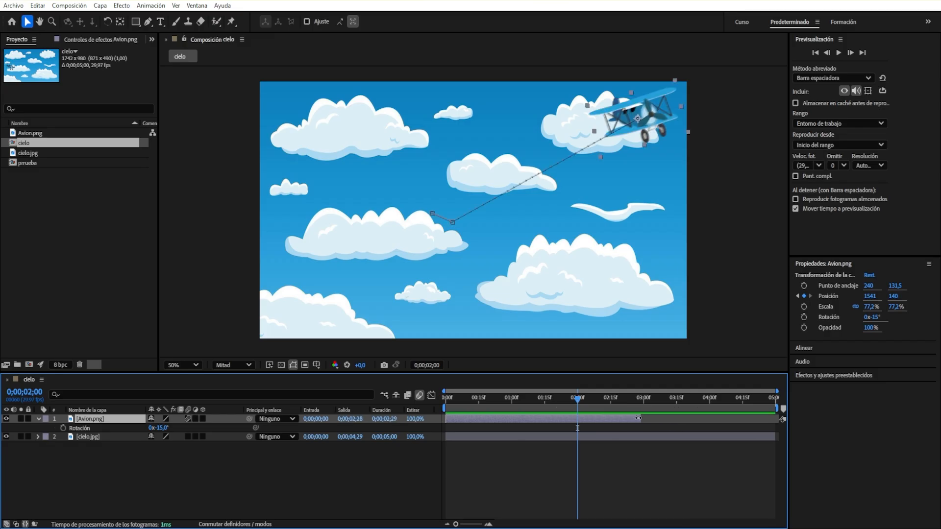
pyautogui.moveTo(640, 420); pyautogui.dragTo(619, 420)
pyautogui.moveTo(616, 419); pyautogui.dragTo(645, 415)
# Preview the trimmed plane animation, scrub back to 0;00;00;24 and reveal Avion.png's position keyframes
pyautogui.press('space')
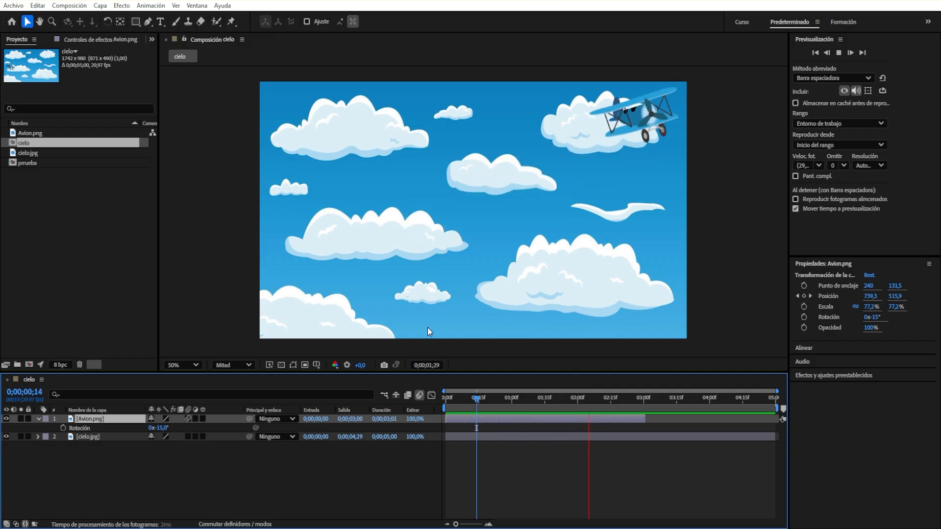
pyautogui.press('space')
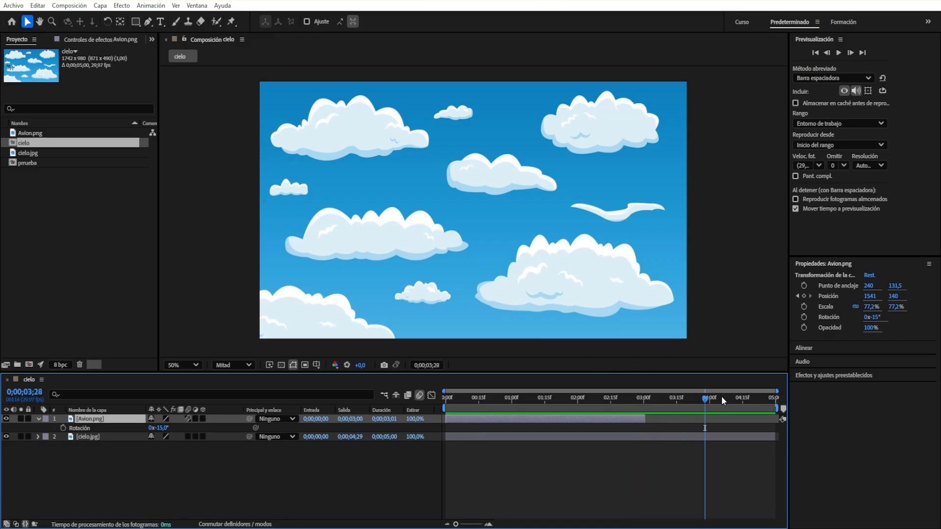
pyautogui.moveTo(704, 396); pyautogui.dragTo(677, 398)
pyautogui.moveTo(679, 398); pyautogui.dragTo(478, 451)
pyautogui.press('p')
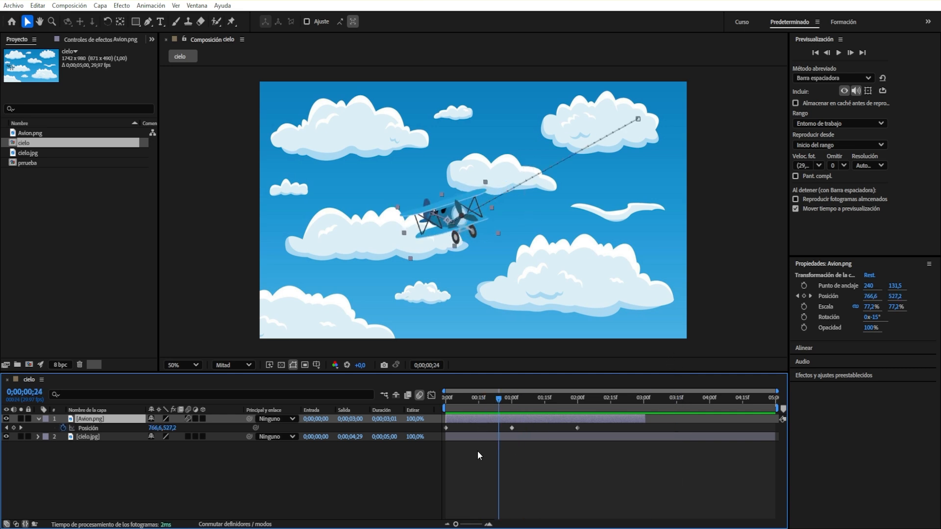
# Display the render time column and scrub through the plane's animation to compare each layer's processing time
pyautogui.click(35, 525)
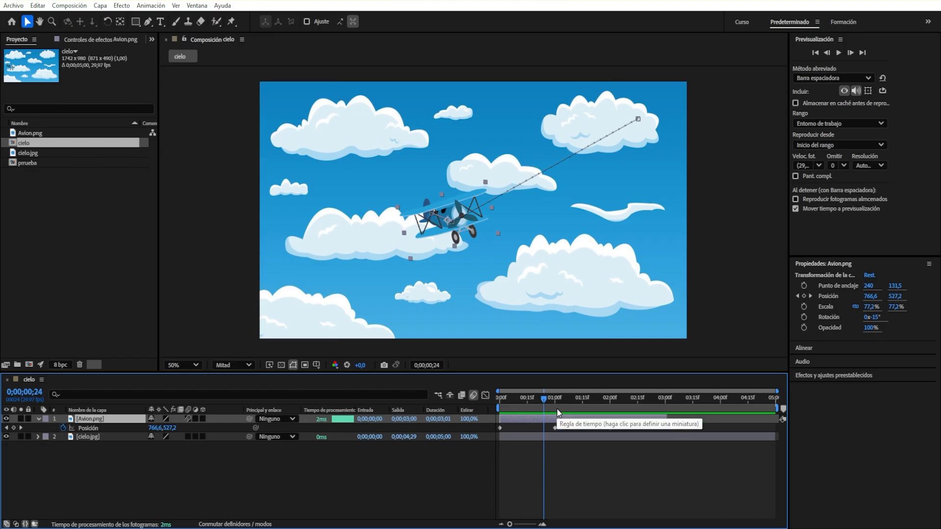
pyautogui.moveTo(551, 398); pyautogui.dragTo(580, 408)
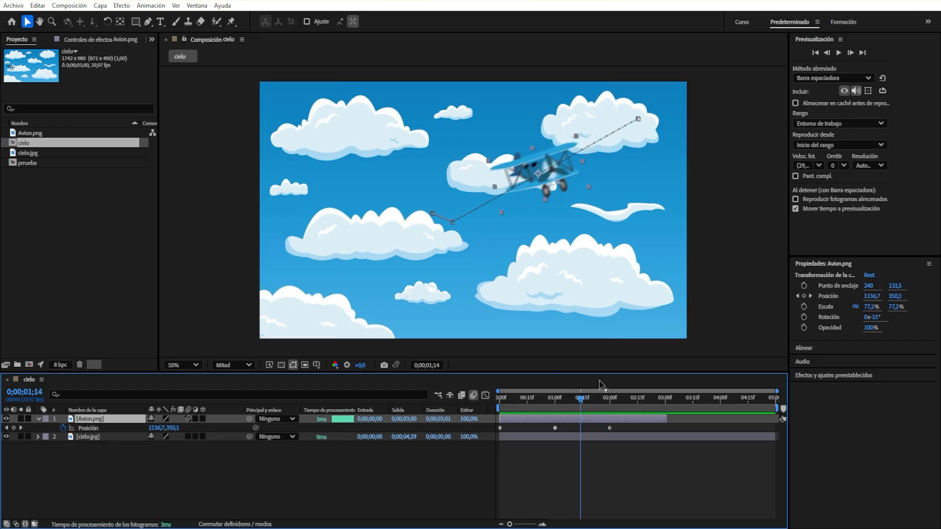
pyautogui.click(555, 400)
pyautogui.moveTo(555, 403); pyautogui.dragTo(501, 397)
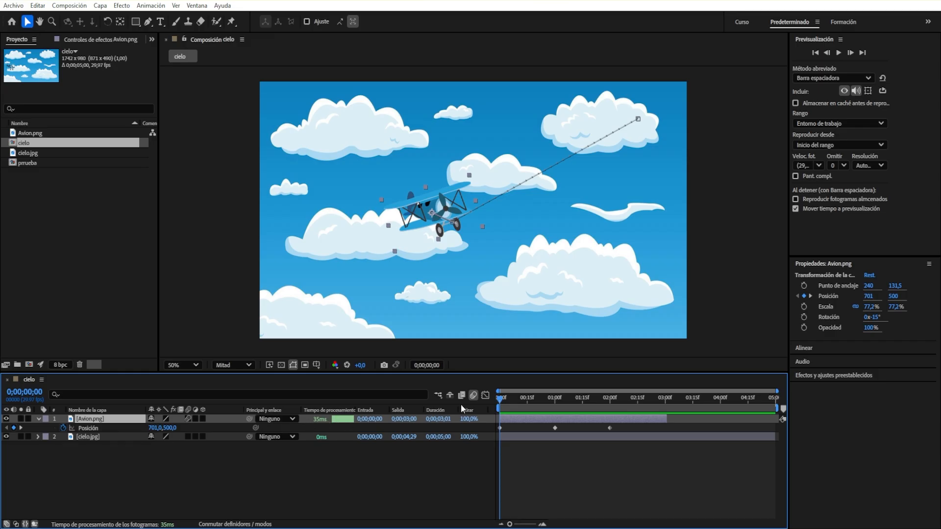
pyautogui.moveTo(501, 398); pyautogui.dragTo(541, 393)
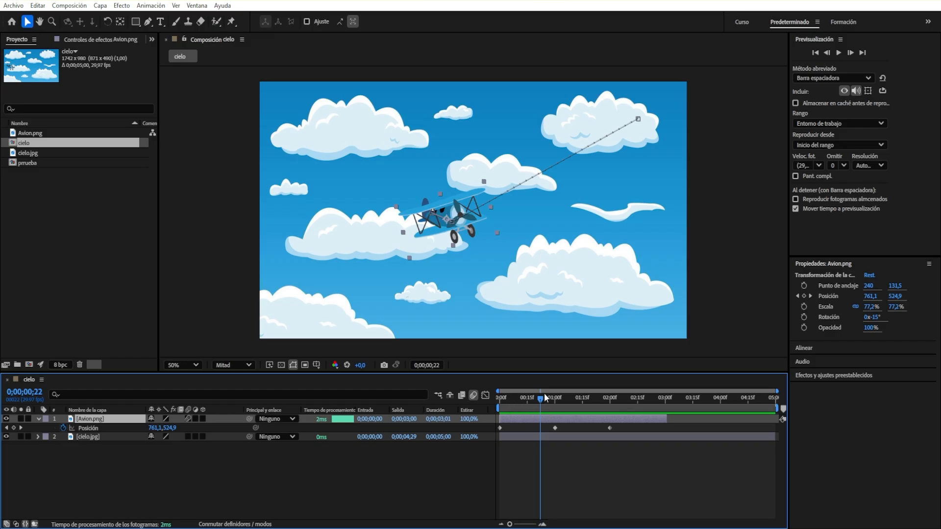
pyautogui.moveTo(539, 396); pyautogui.dragTo(518, 400)
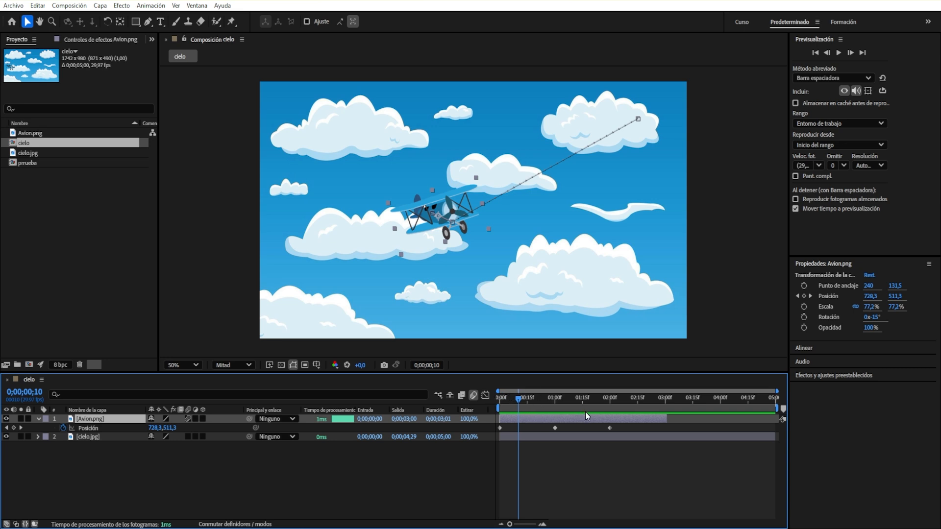
# Try moving Avion.png's middle position keyframe slightly earlier to 0;00;00;28, preview the animation, and undo the keyframe change
pyautogui.press('space')
pyautogui.press('space')
pyautogui.moveTo(556, 427)
pyautogui.mouseDown()
pyautogui.moveTo(578, 423)
pyautogui.moveTo(551, 428)
pyautogui.mouseUp()
pyautogui.press('space')
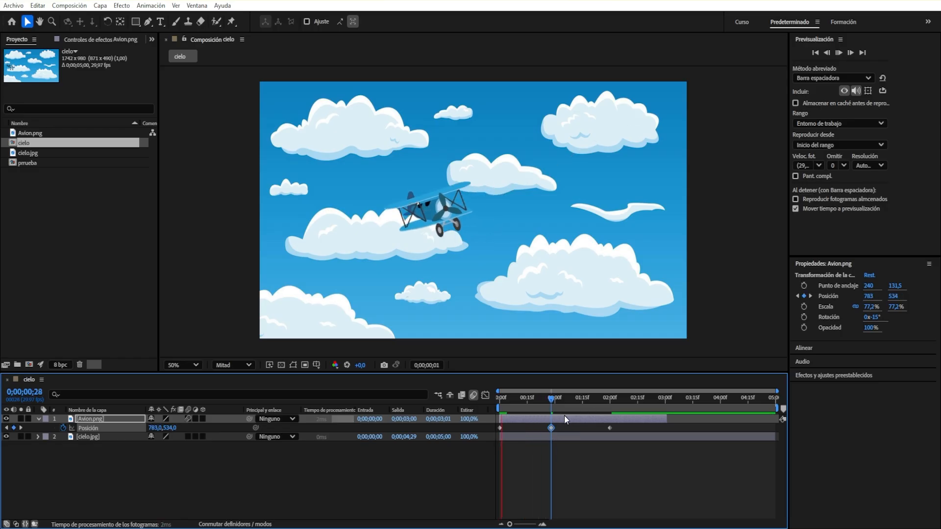
pyautogui.press('space')
pyautogui.hotkey('ctrl', 'z')
pyautogui.hotkey('ctrl', 'z')
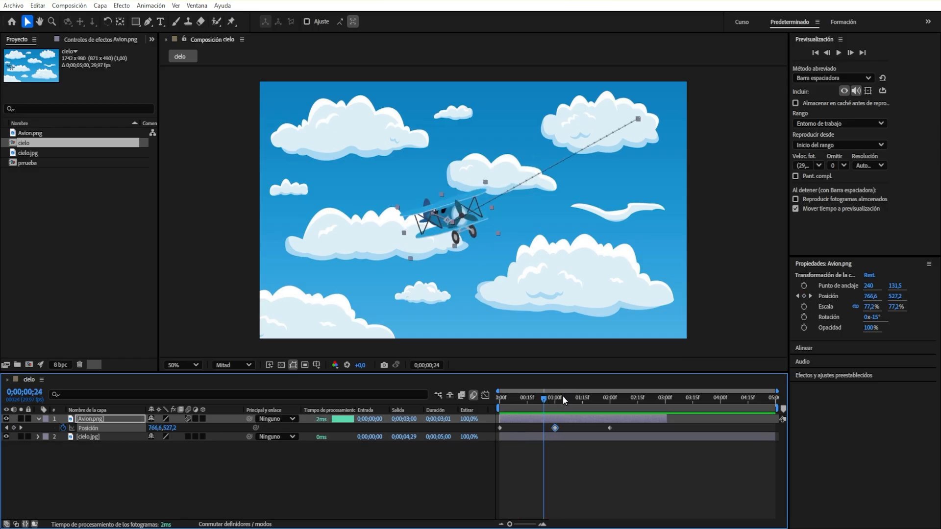
# Preview the plane's animation and scrub back to 0;00;00;00 while examining each layer's render time
pyautogui.press('space')
pyautogui.press('space')
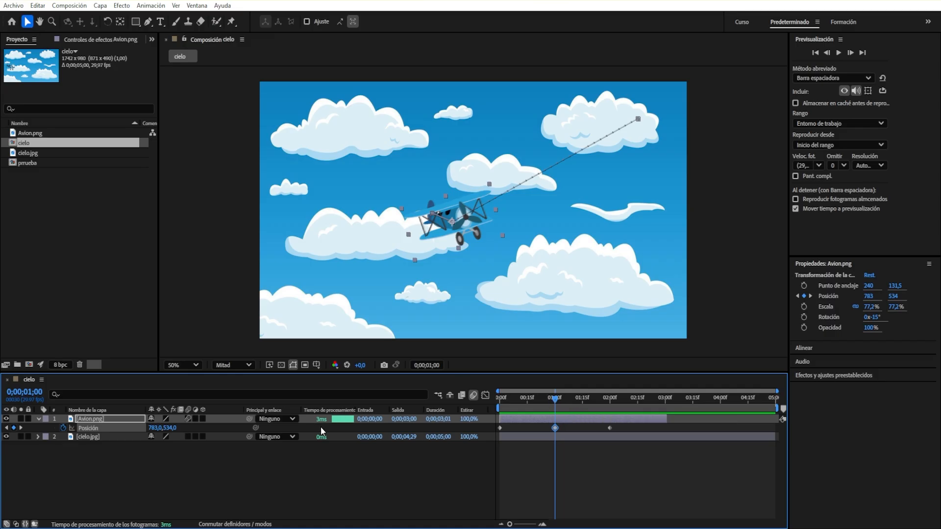
pyautogui.moveTo(561, 404); pyautogui.dragTo(539, 404)
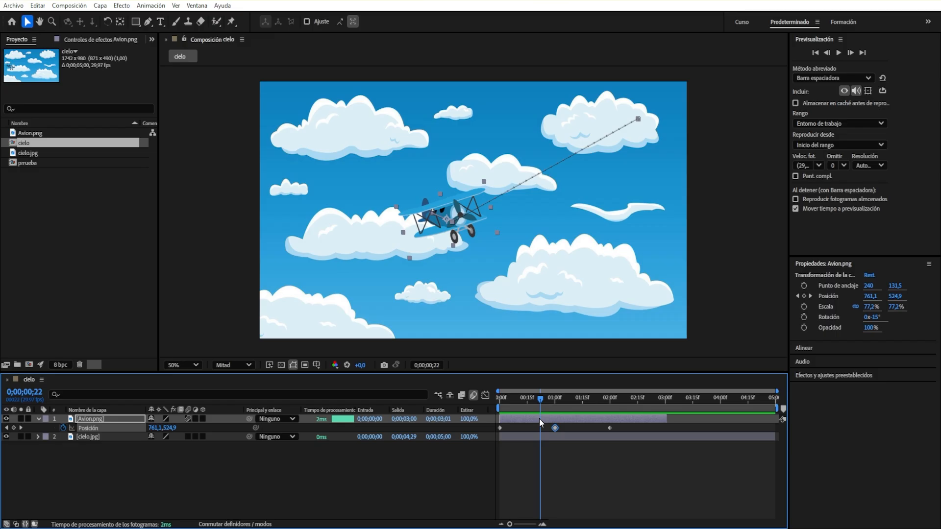
pyautogui.moveTo(537, 396); pyautogui.dragTo(516, 395)
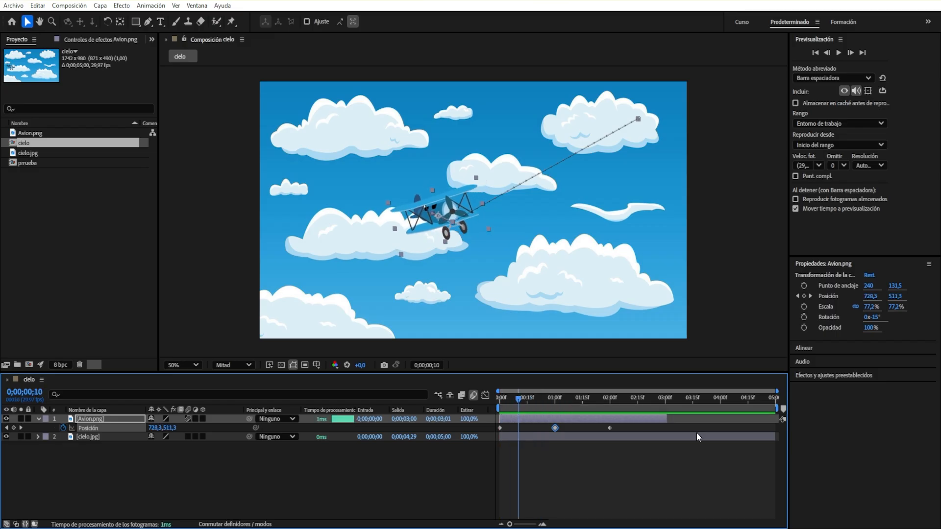
pyautogui.click(664, 445)
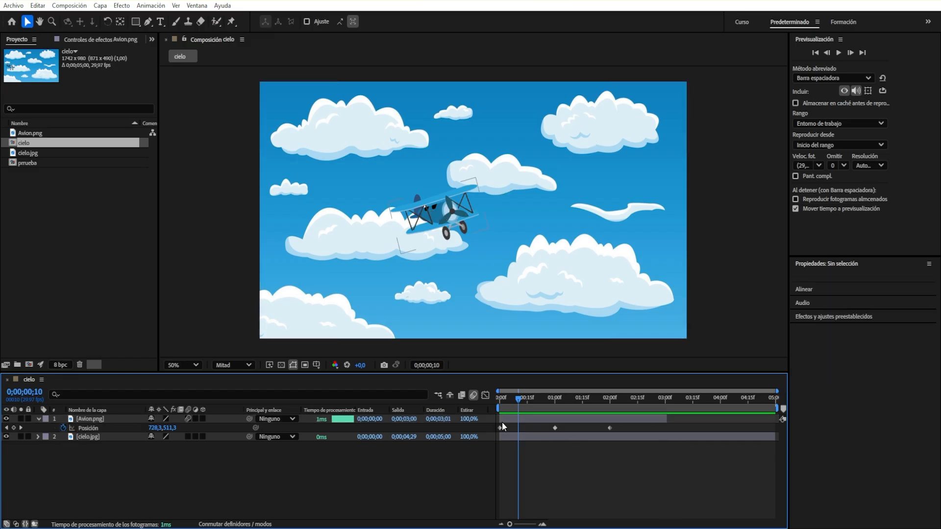
pyautogui.moveTo(517, 398); pyautogui.dragTo(480, 395)
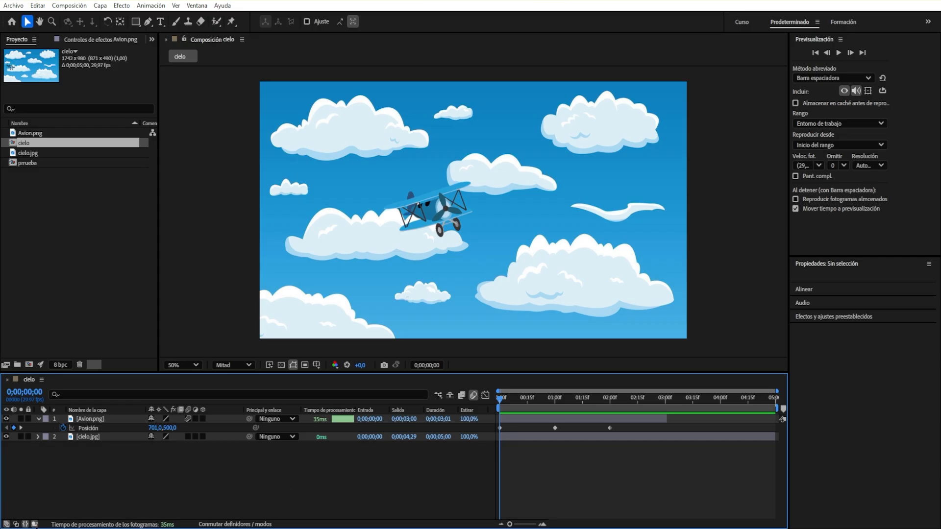
# Hide the render time column, keep the playhead at 0;00;00;00, and leave no layer selected
pyautogui.click(35, 523)
pyautogui.moveTo(446, 398); pyautogui.dragTo(404, 420)
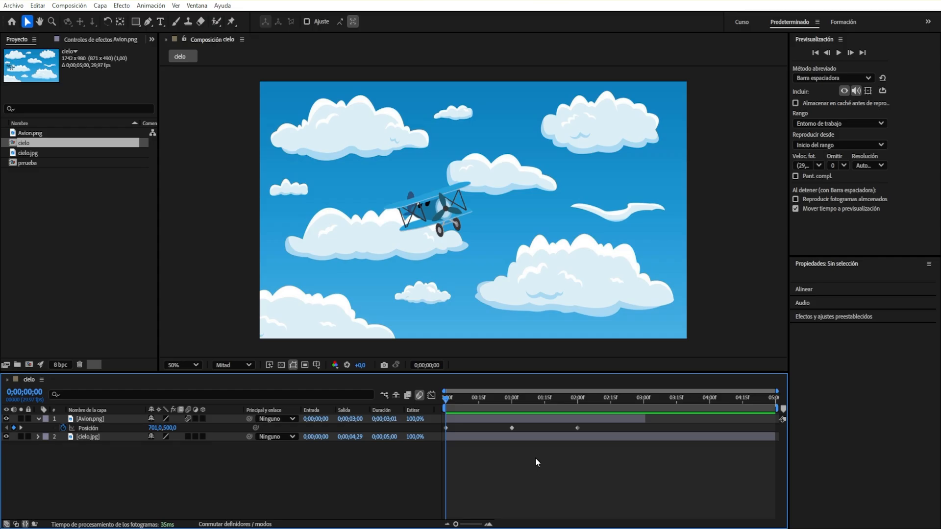
pyautogui.click(507, 419)
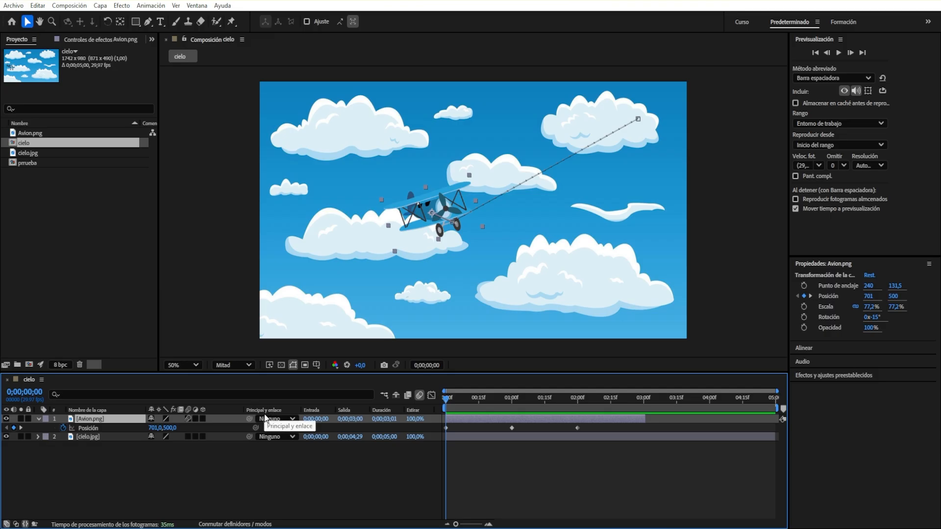
pyautogui.click(313, 472)
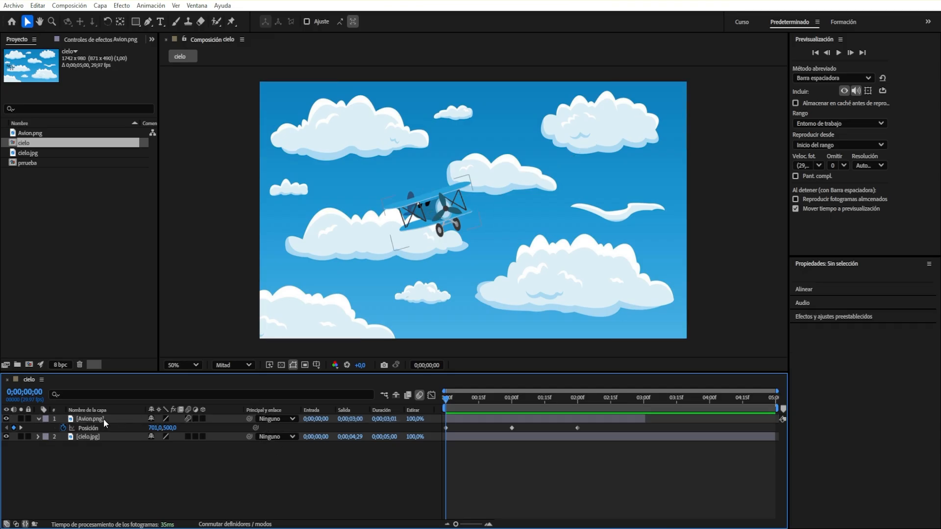
# Duplicate the Avion.png layer and reveal the position property of the upper copy
pyautogui.click(104, 419)
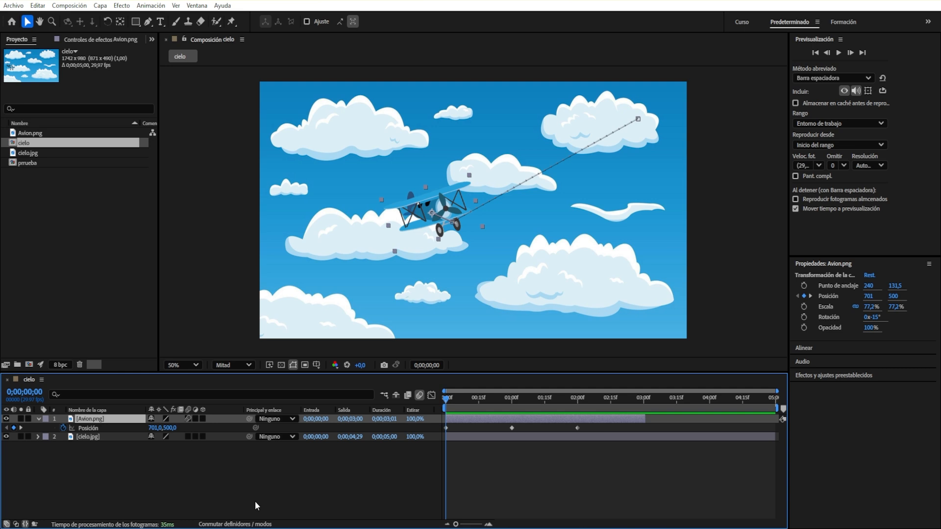
pyautogui.hotkey('ctrl', 'd')
pyautogui.click(99, 425)
pyautogui.click(98, 418)
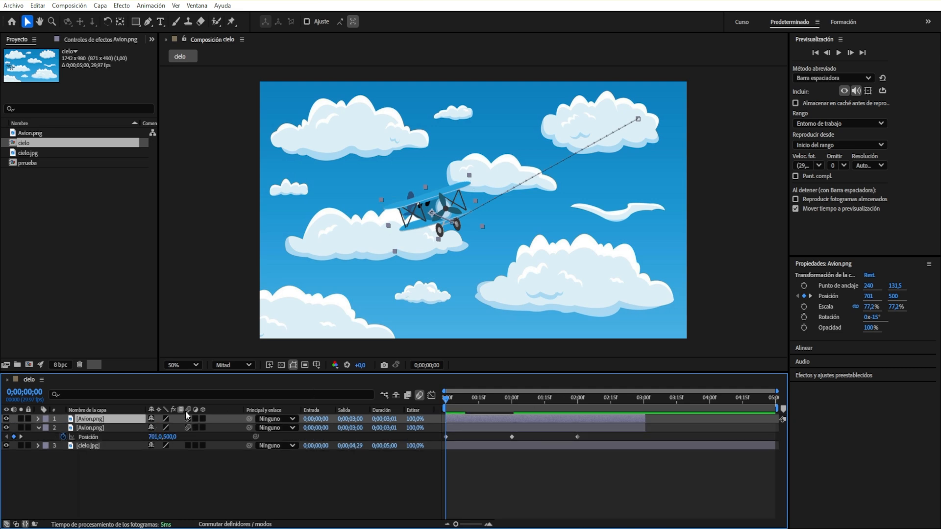
pyautogui.press('p')
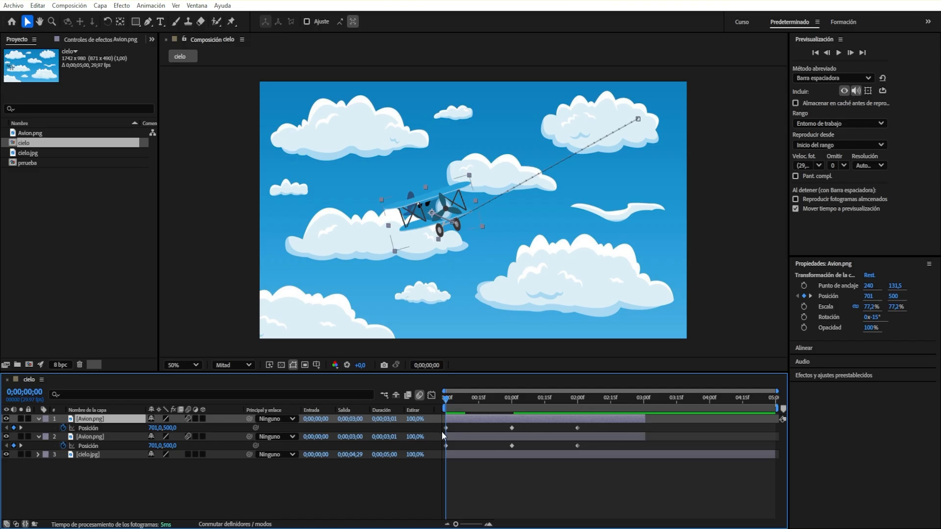
# Remove the copied plane's position keyframes at 0;00;00;00 and place it below the original at about 611, 806
pyautogui.moveTo(450, 404)
pyautogui.mouseDown()
pyautogui.moveTo(492, 390)
pyautogui.moveTo(446, 396)
pyautogui.mouseUp()
pyautogui.click(63, 428)
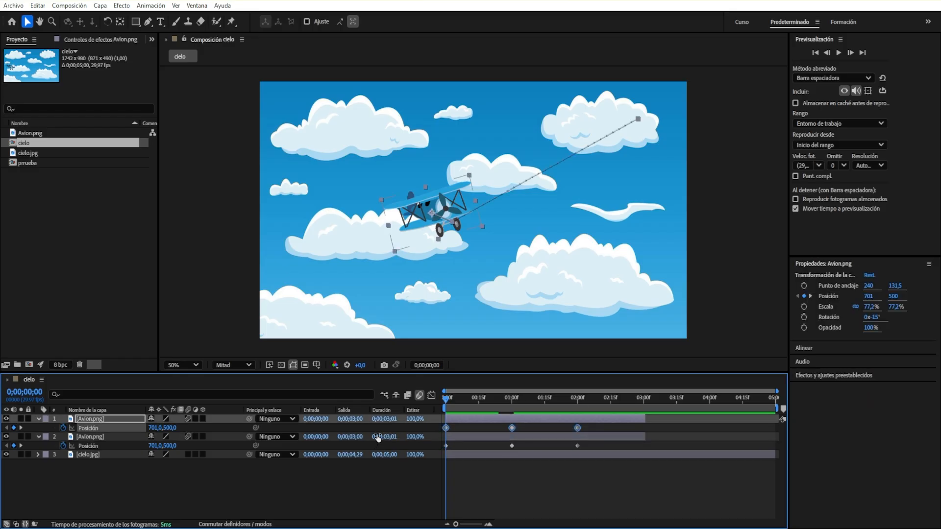
pyautogui.moveTo(451, 239); pyautogui.dragTo(423, 302)
# Select the original plane, preview the composition with both planes, and return to 0;00;00;00
pyautogui.click(467, 223)
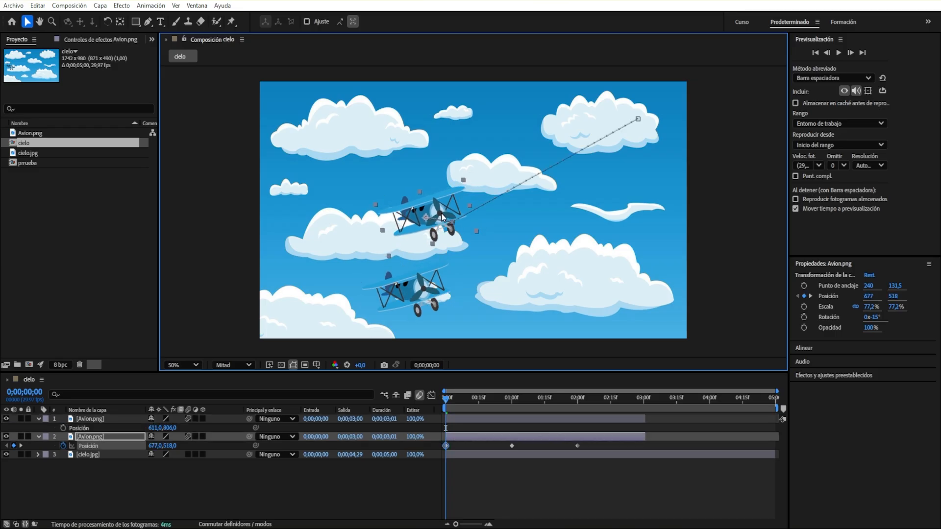
pyautogui.press('space')
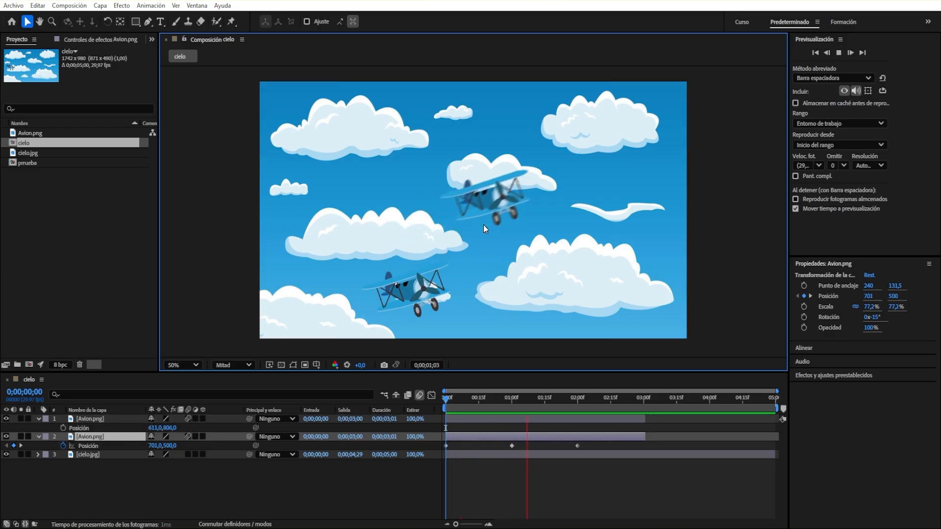
pyautogui.moveTo(537, 387); pyautogui.dragTo(450, 407)
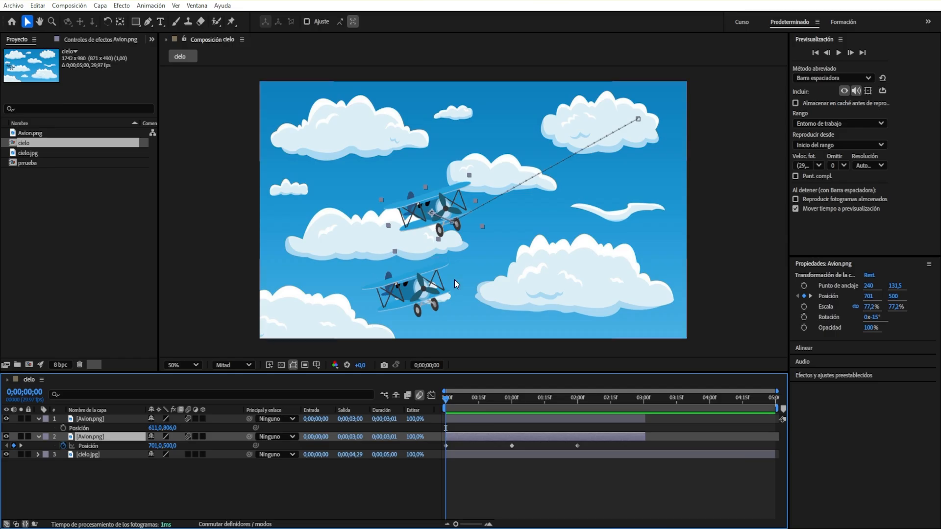
# Reveal the rotation property of the copied plane in layer 1 and deselect the layer
pyautogui.click(91, 418)
pyautogui.press('r')
pyautogui.click(487, 469)
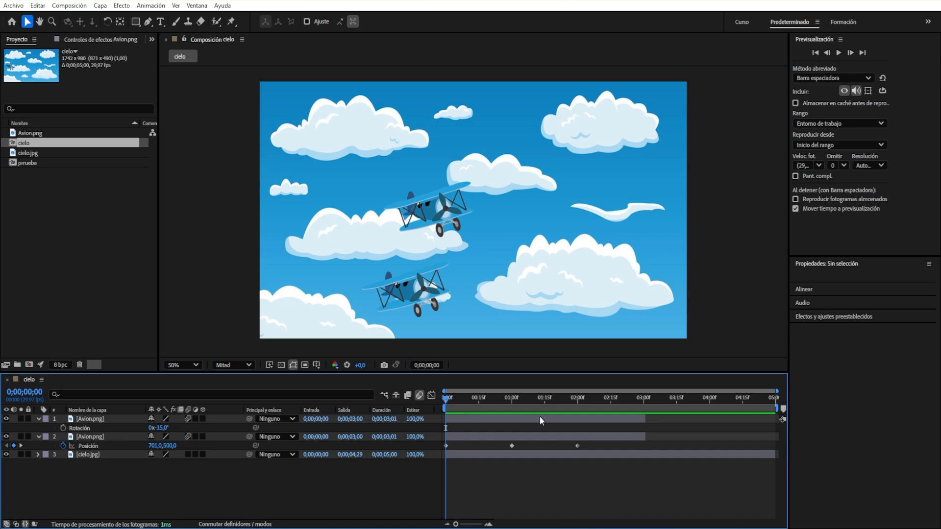
# Parent the copied plane in layer 1 to layer 2 Avion.png, check its parent options, and preview the animation up to 0;00;02;11
pyautogui.click(388, 300)
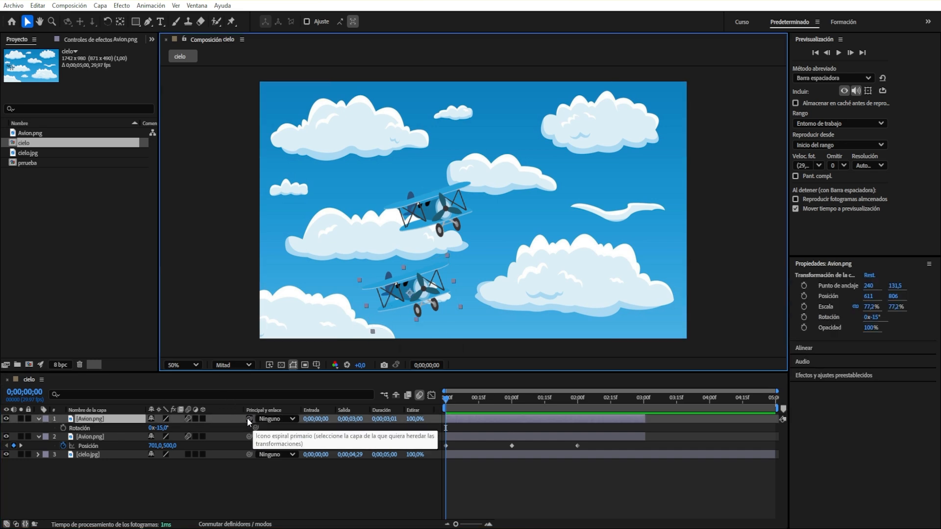
pyautogui.moveTo(249, 419); pyautogui.dragTo(99, 439)
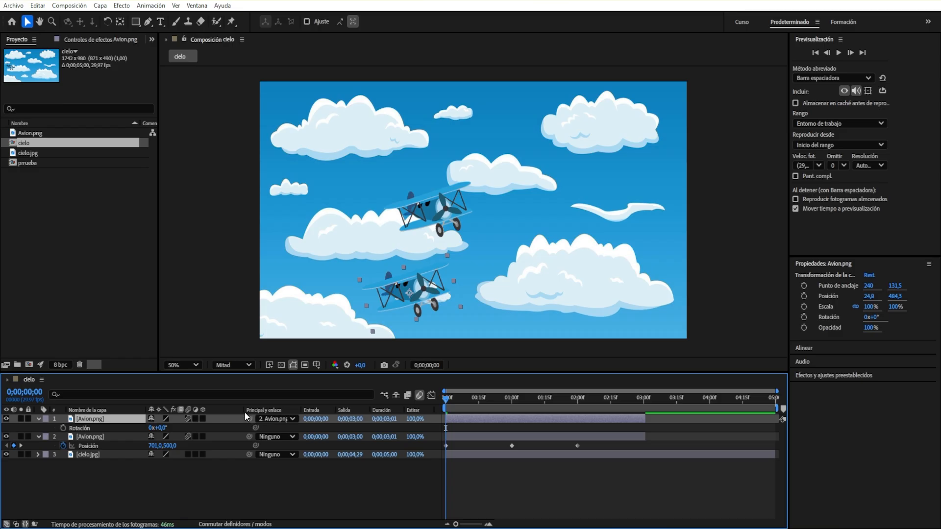
pyautogui.click(283, 420)
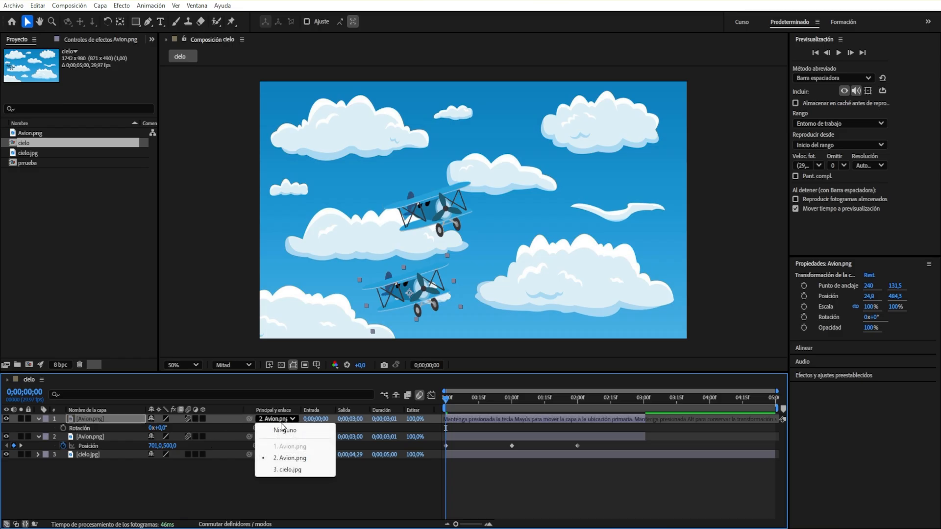
pyautogui.click(263, 489)
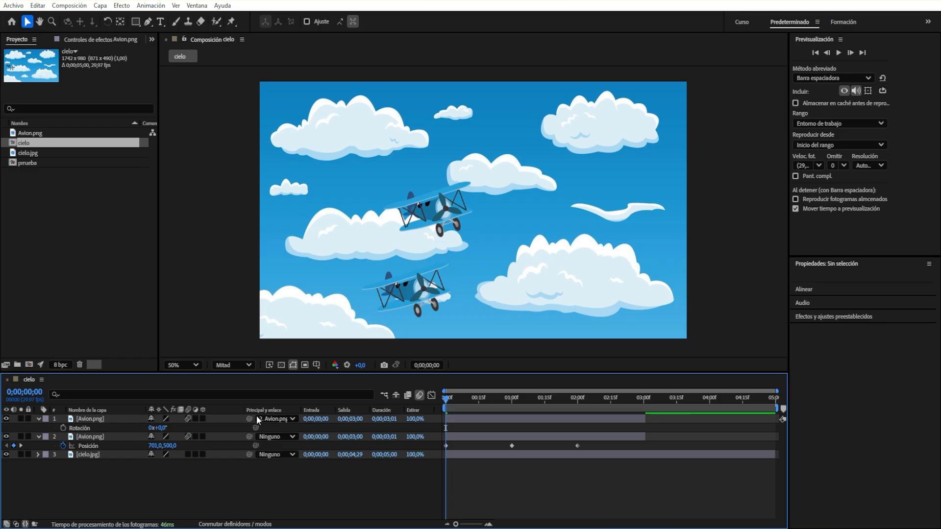
pyautogui.press('space')
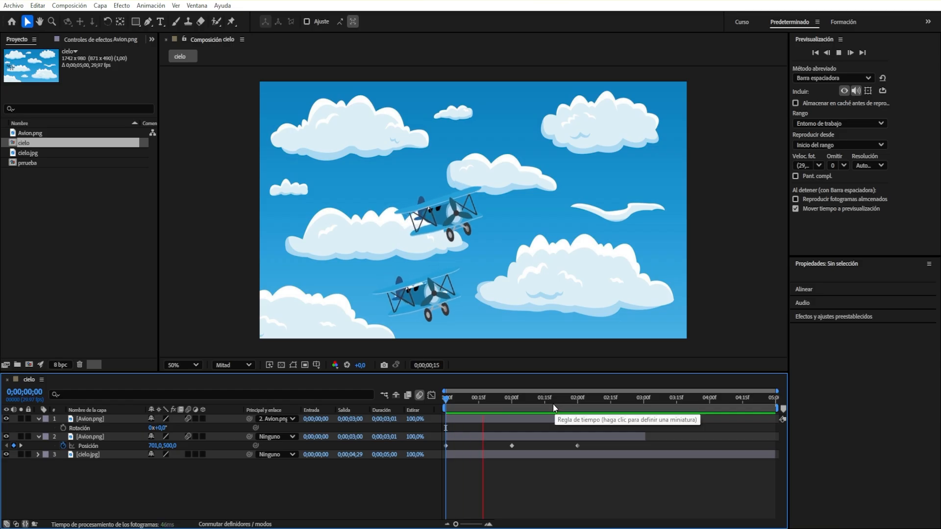
pyautogui.press('space')
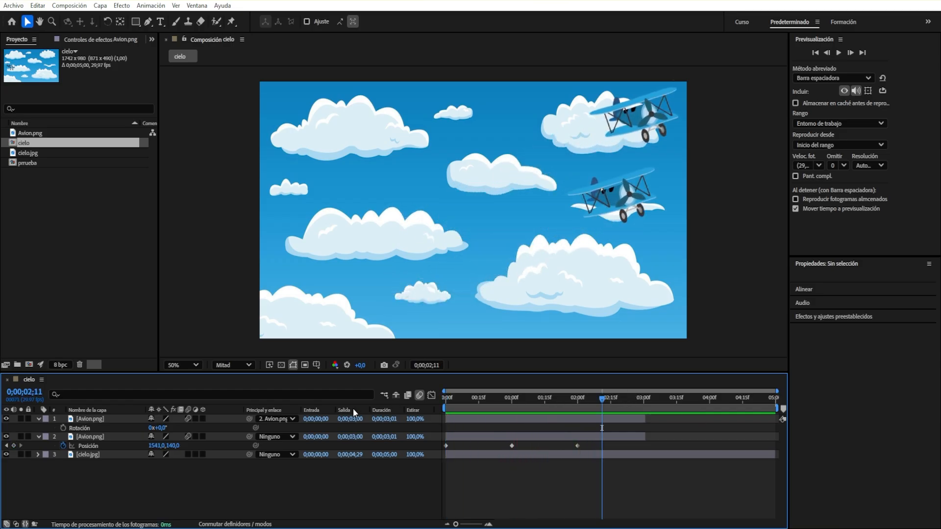
# Reveal the position and scale of the copied plane in layer 1 alongside its rotation
pyautogui.click(86, 419)
pyautogui.hotkey('shift', 'p')
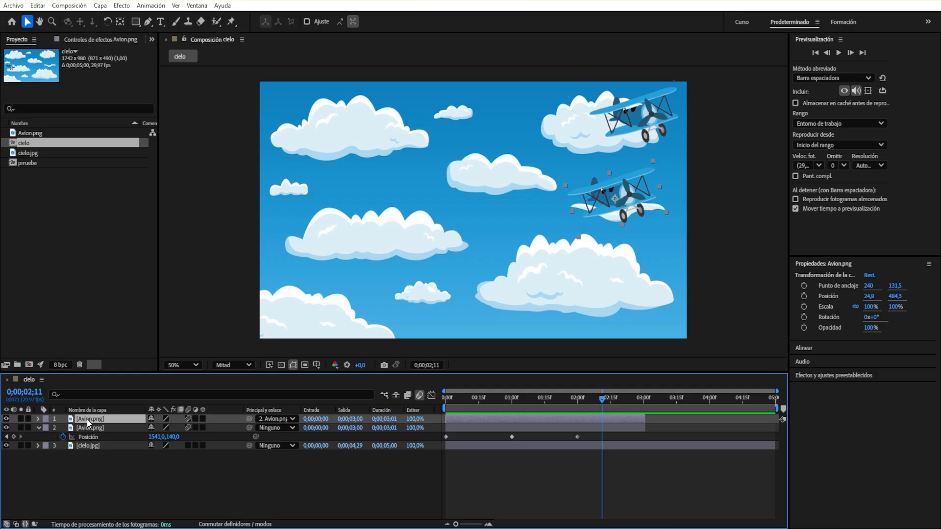
pyautogui.hotkey('shift', 's')
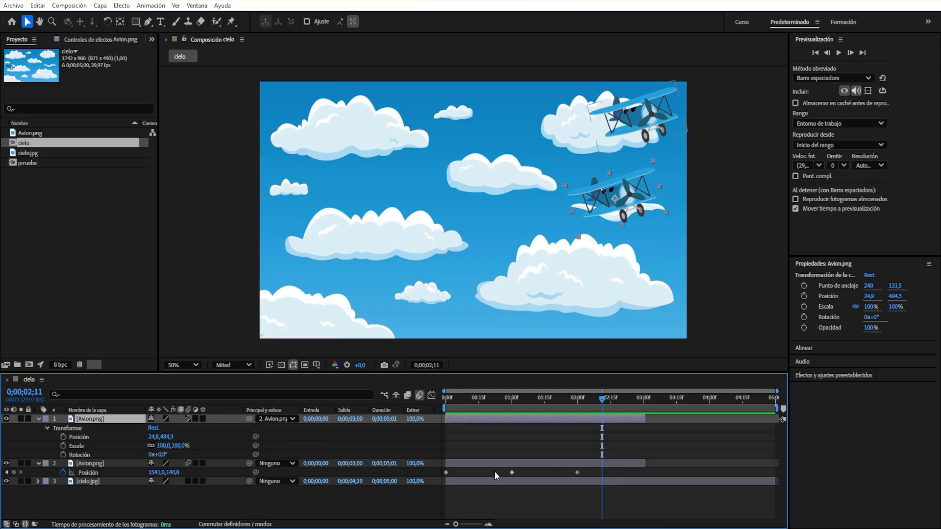
# Select each plane layer in turn and scrub between 0;00;02;11 and 0;00;00;00 to compare how parent and child positions behave
pyautogui.click(83, 463)
pyautogui.click(97, 417)
pyautogui.moveTo(601, 399); pyautogui.dragTo(463, 398)
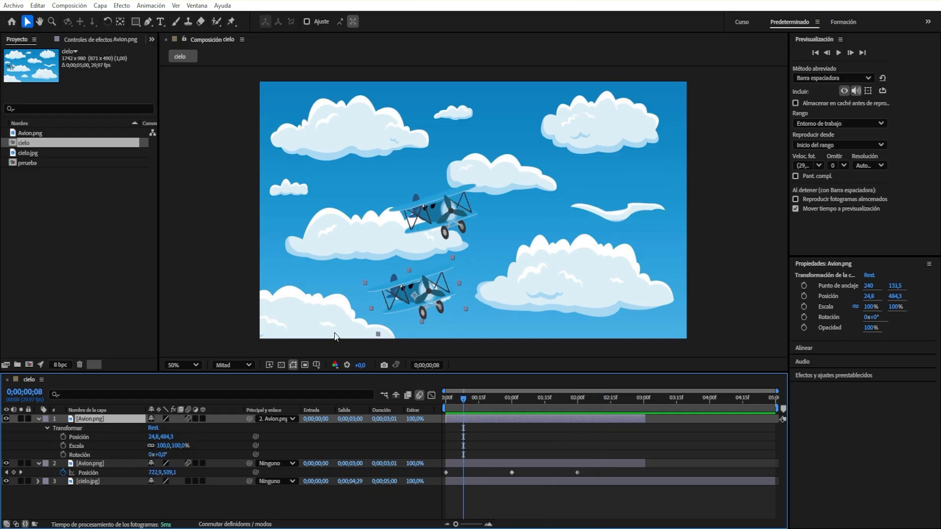
pyautogui.click(94, 464)
pyautogui.click(92, 419)
pyautogui.moveTo(463, 399); pyautogui.dragTo(436, 408)
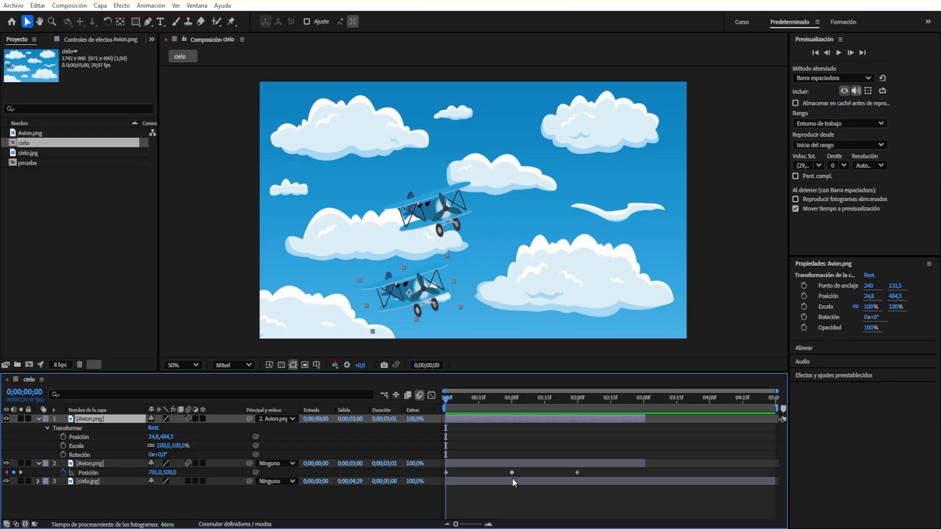
pyautogui.moveTo(457, 395); pyautogui.dragTo(474, 412)
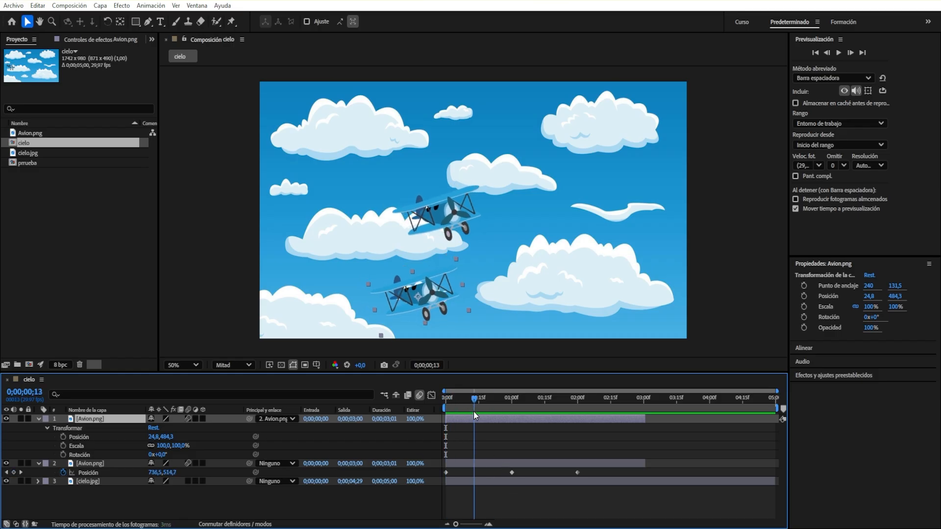